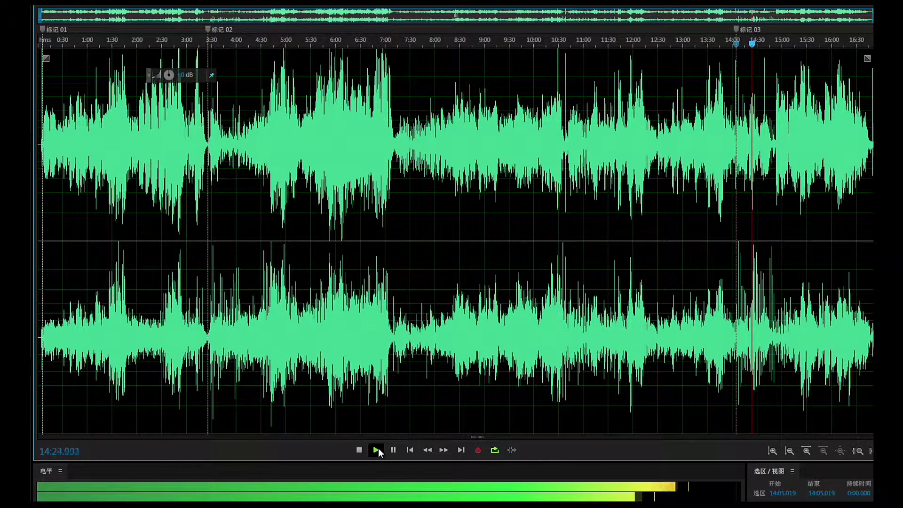
Step: Pause playback and use Auto Heal on the click at about 14:14.73 in the upper channel
click(394, 451)
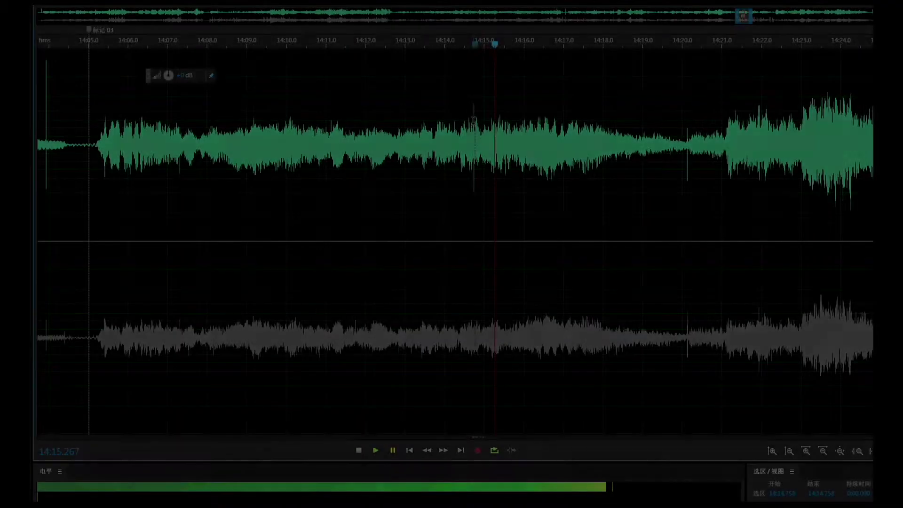
click(473, 122)
drag(474, 120, 474, 120)
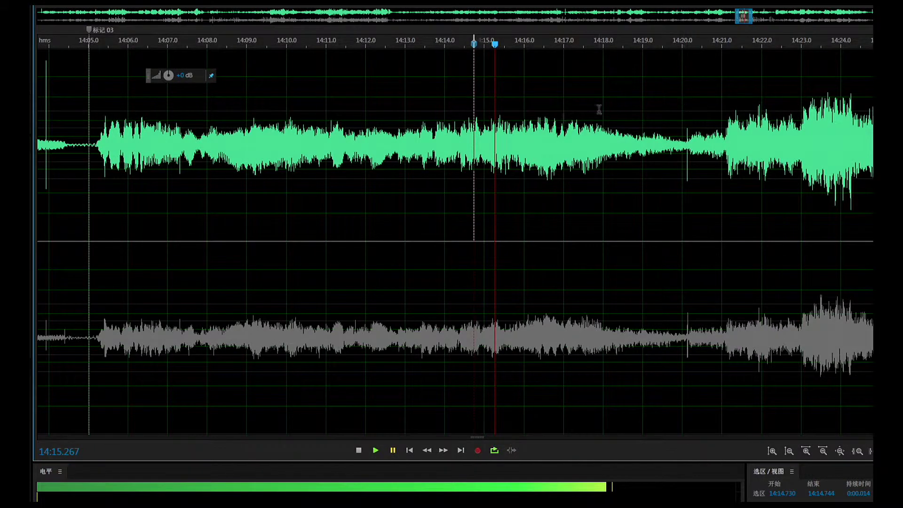
Step: Play both channels from marker 标记 03 to check the repaired passage, and return the playhead to the marker
click(416, 100)
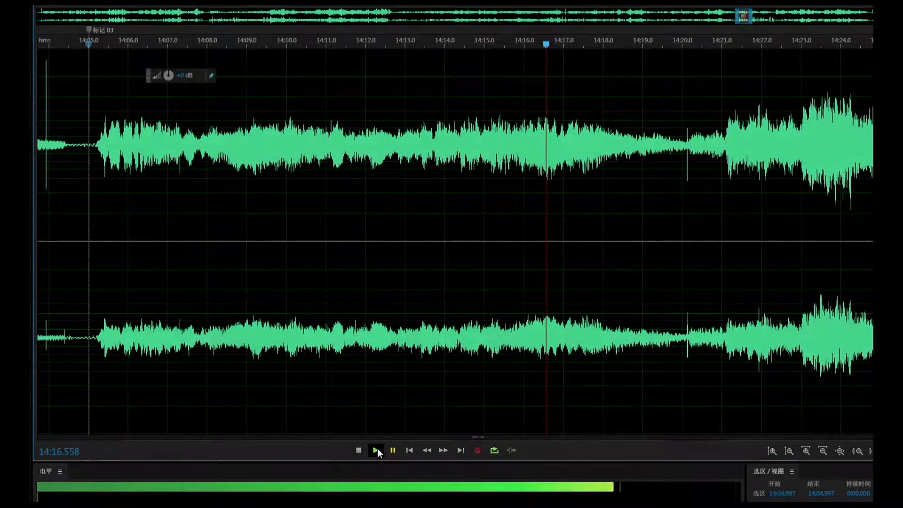
click(377, 450)
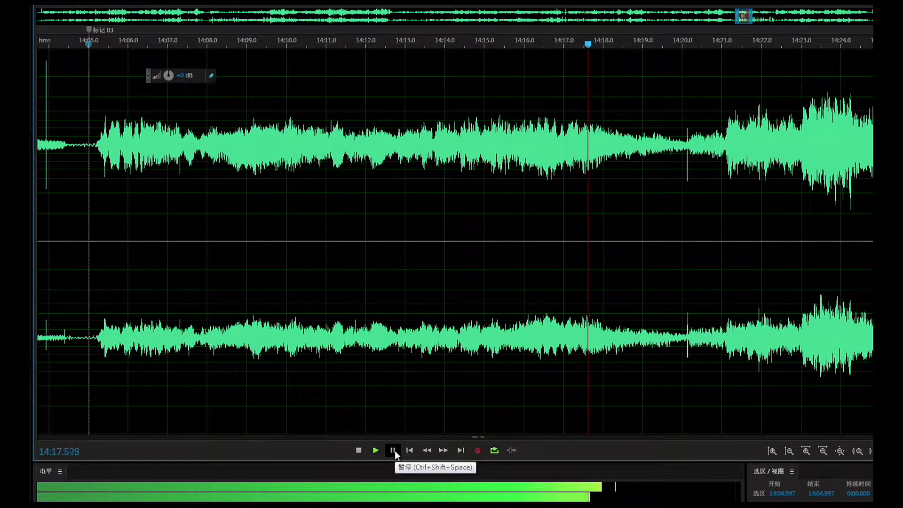
click(393, 450)
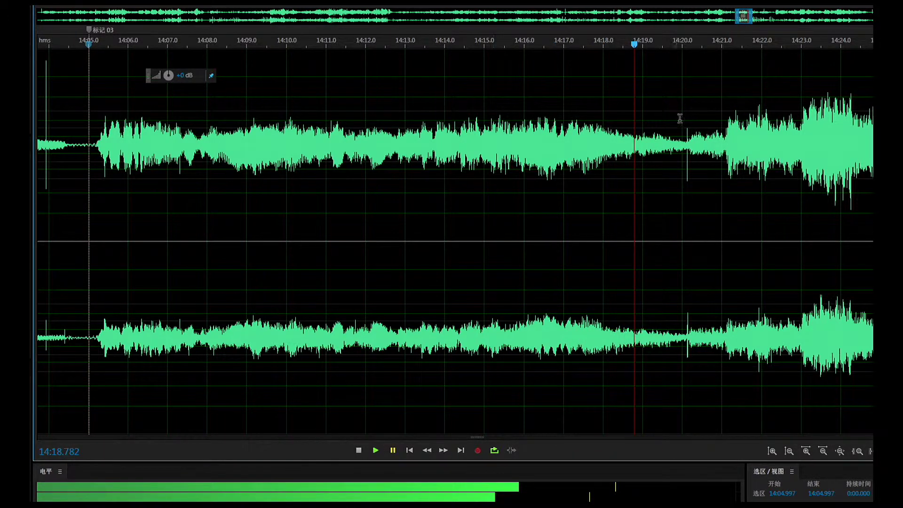
click(89, 121)
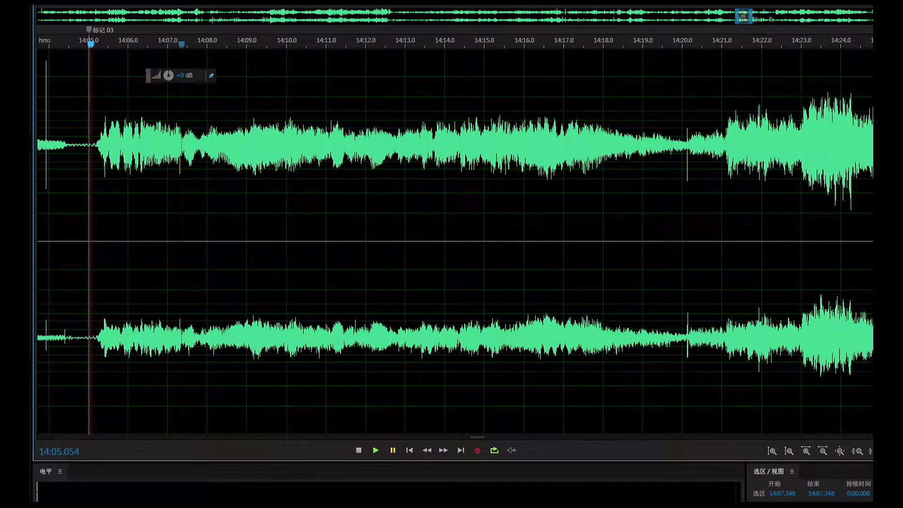
drag(754, 29, 691, 34)
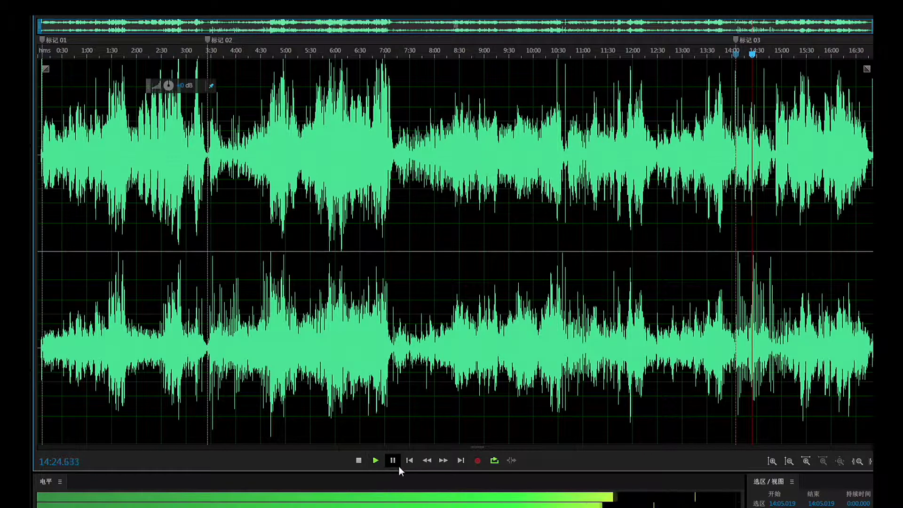
Step: Zoom the waveform to about 14:04–14:25 and play the passage from marker 标记 03 to listen for clicks
click(394, 462)
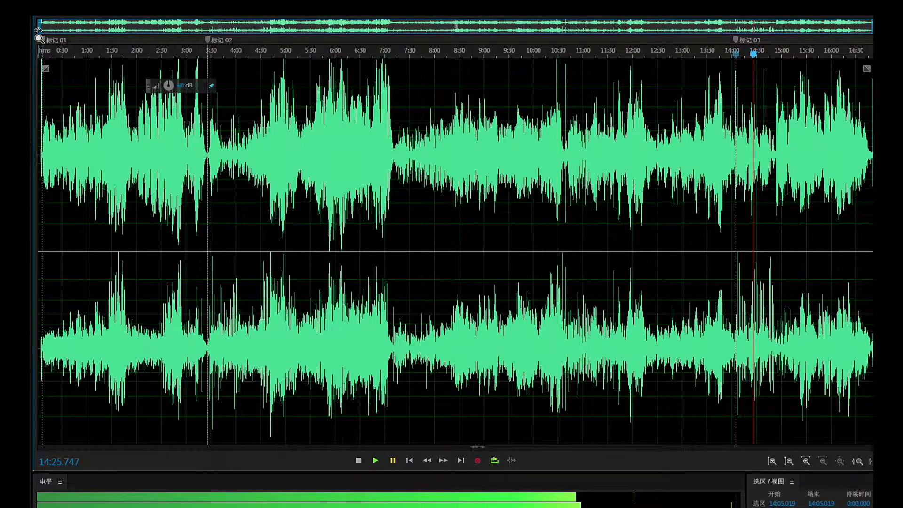
drag(38, 30, 736, 48)
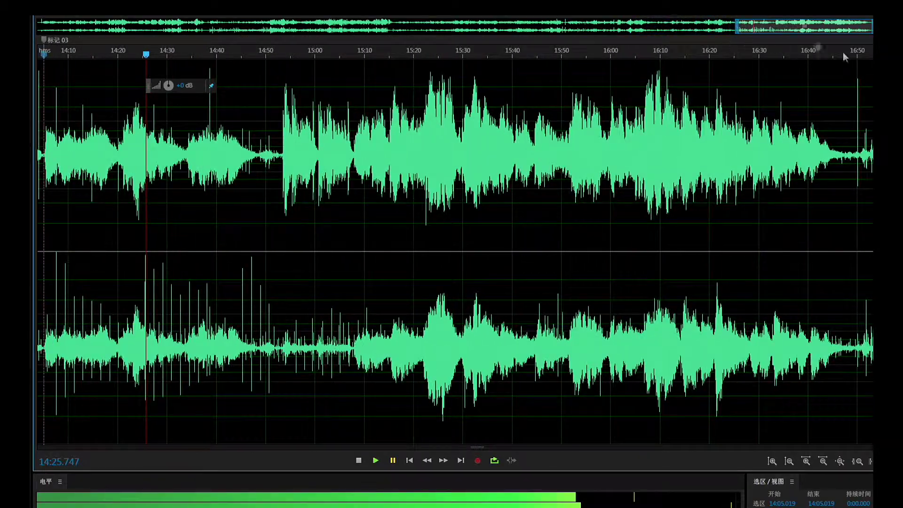
drag(870, 49, 748, 62)
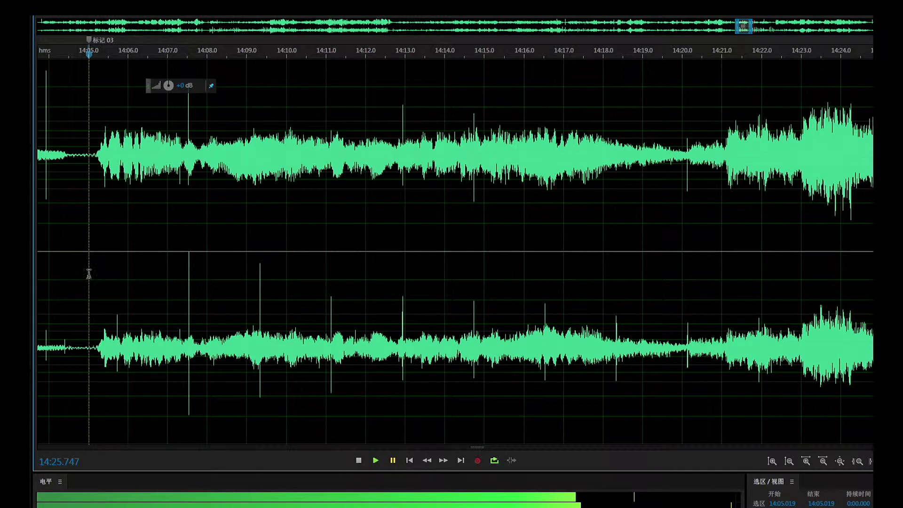
click(376, 460)
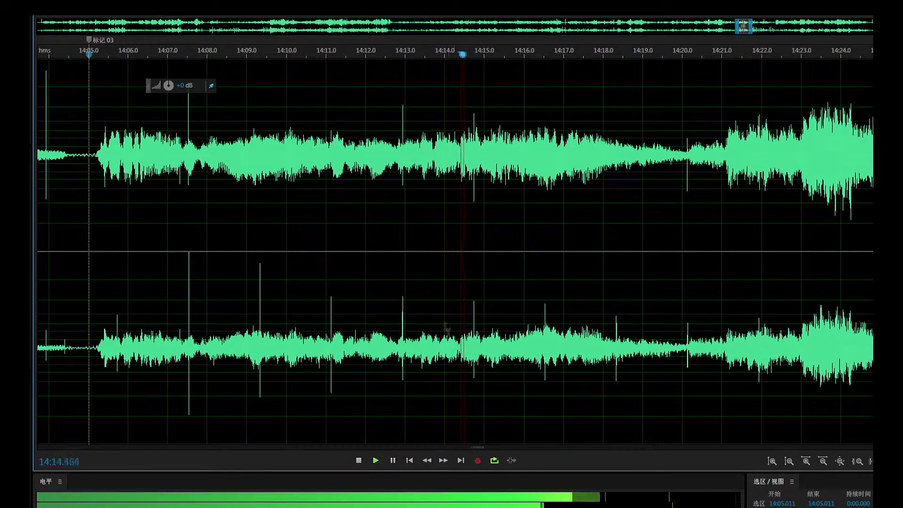
click(393, 460)
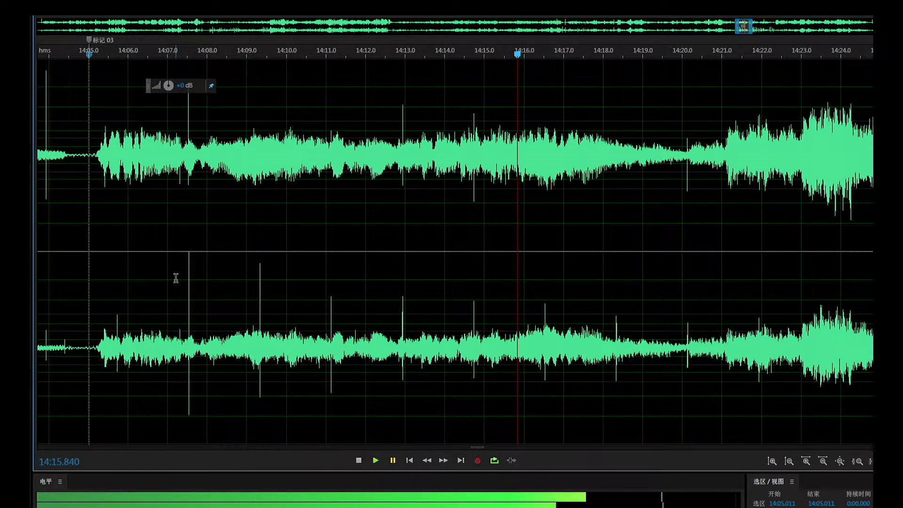
Step: Restrict editing to the lower channel and use Auto Heal on its click at about 14:05.73
key(shift+Up)
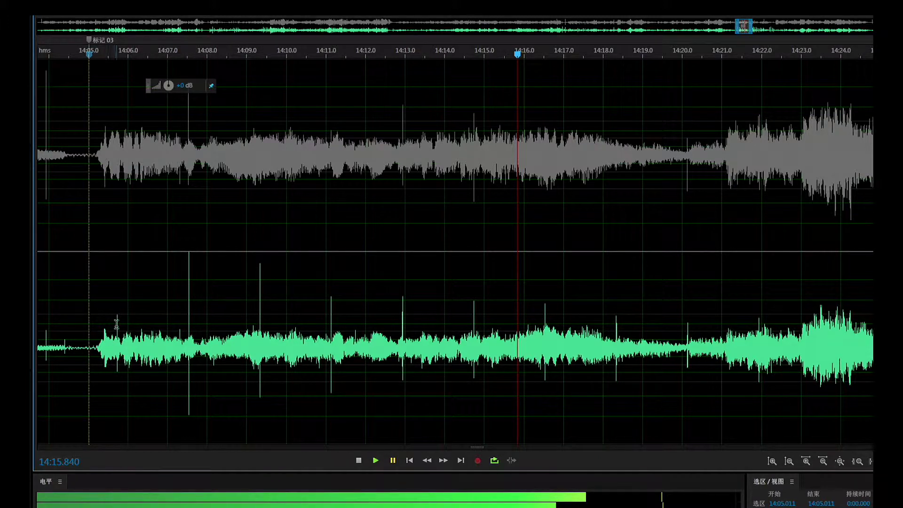
drag(117, 333, 118, 335)
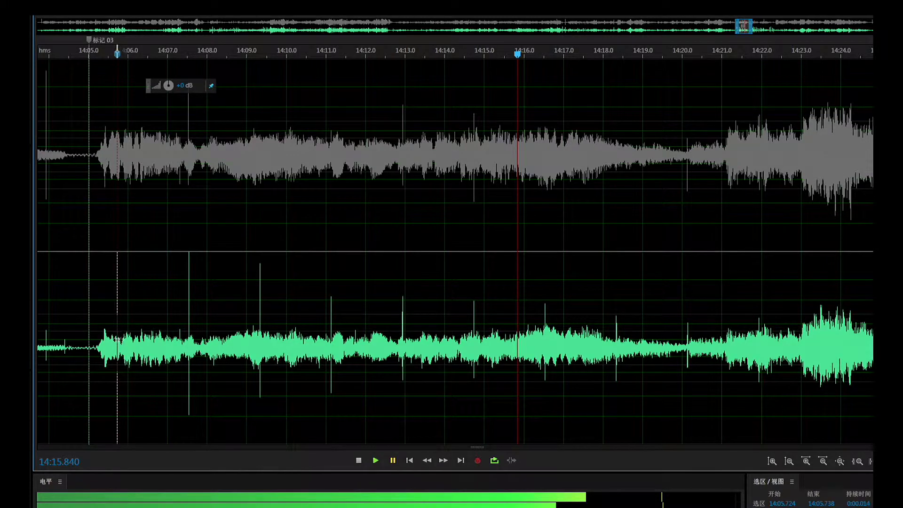
double_click(173, 291)
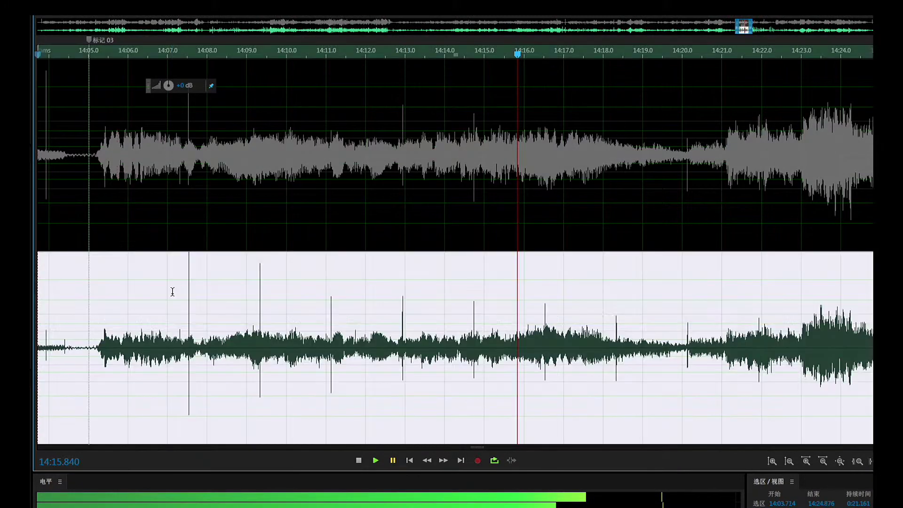
click(174, 294)
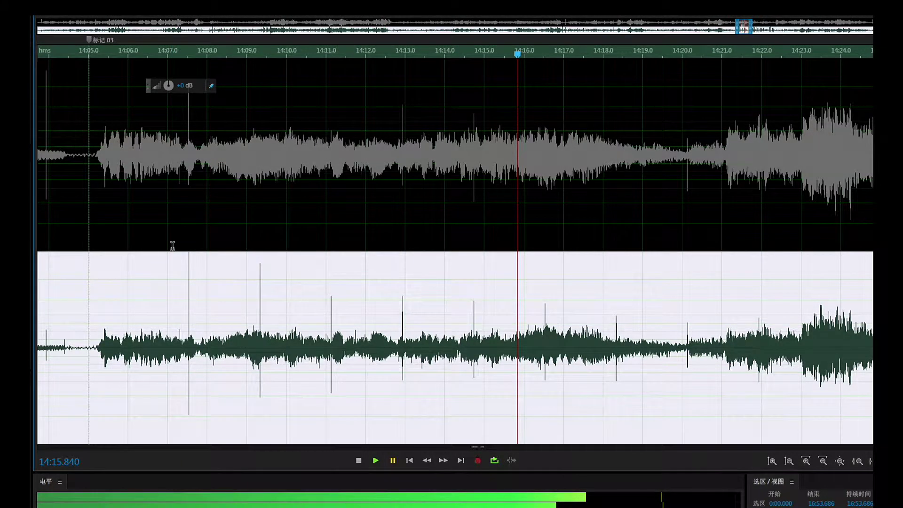
Step: Play only the lower channel from about 14:07.06 to listen to the remaining clicks
click(170, 252)
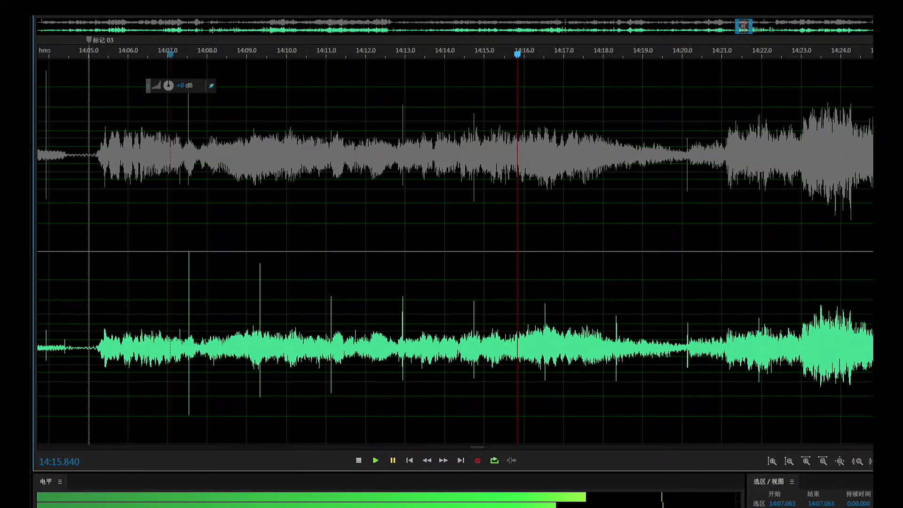
click(373, 459)
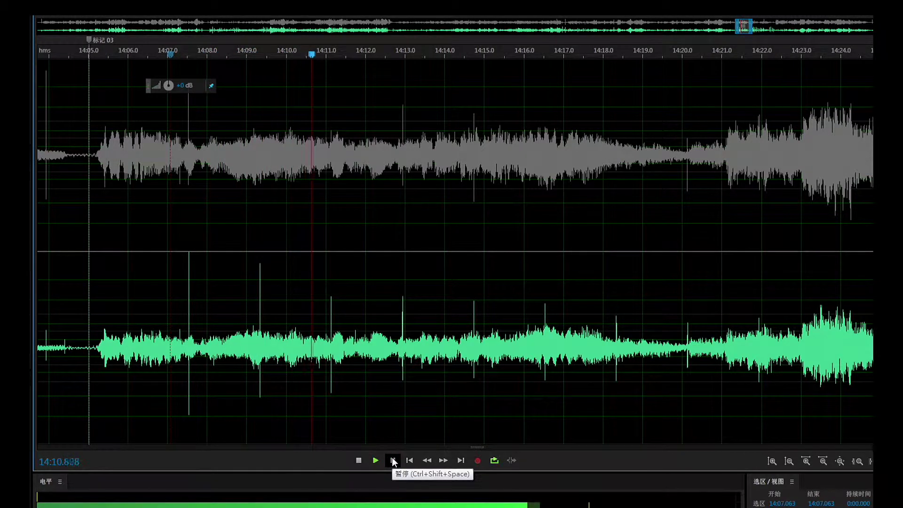
click(393, 461)
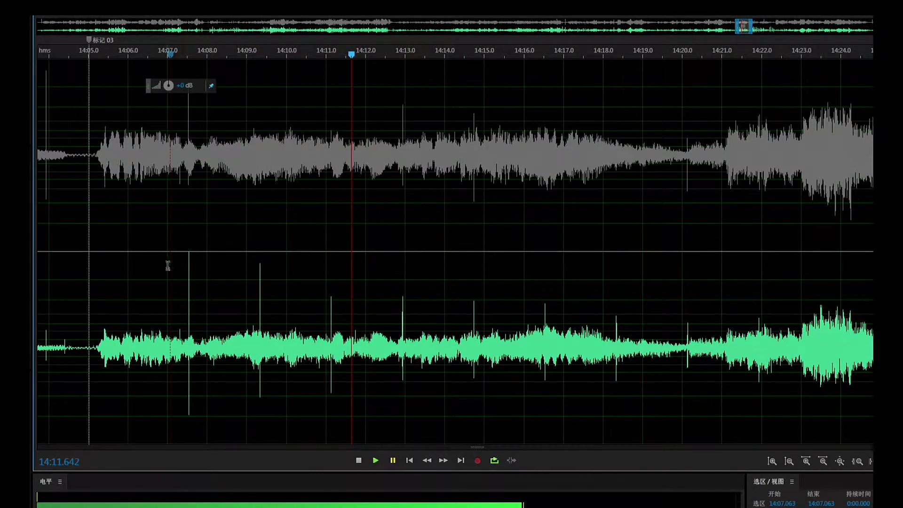
Step: Use Auto Heal on the lower-channel clicks at about 14:07.54, 14:09.34 and 14:11.13, selecting each spike separately
drag(188, 290, 190, 294)
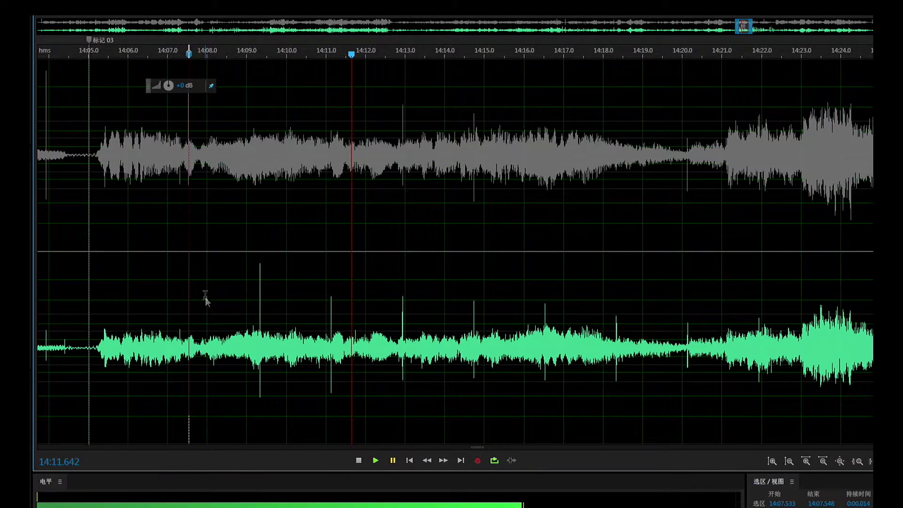
click(260, 308)
drag(260, 308, 261, 311)
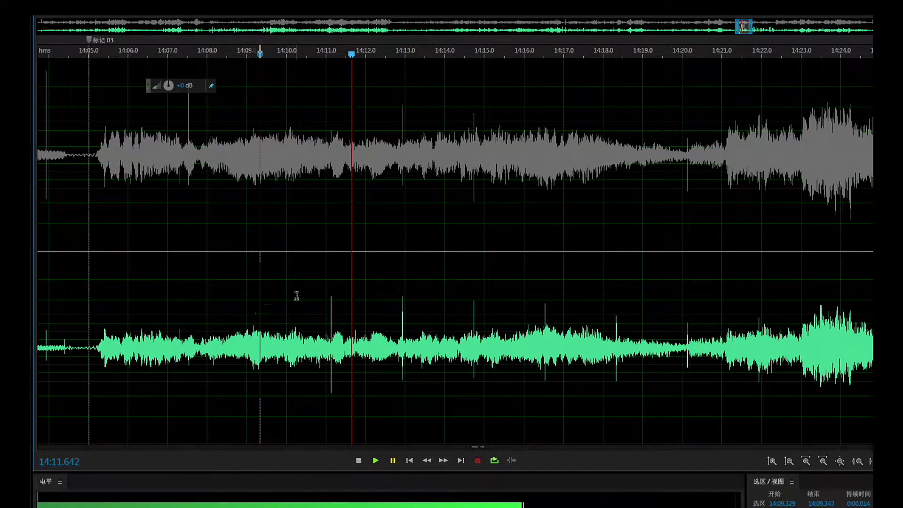
triple_click(332, 308)
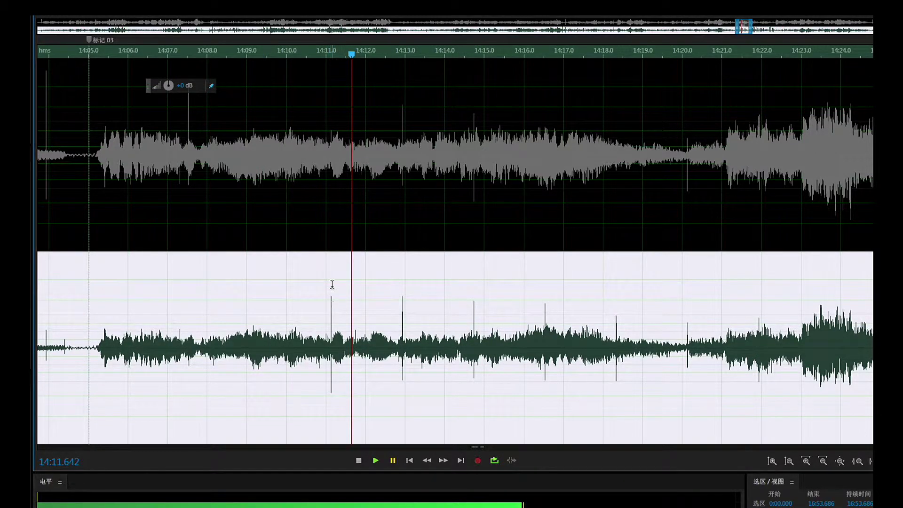
click(332, 285)
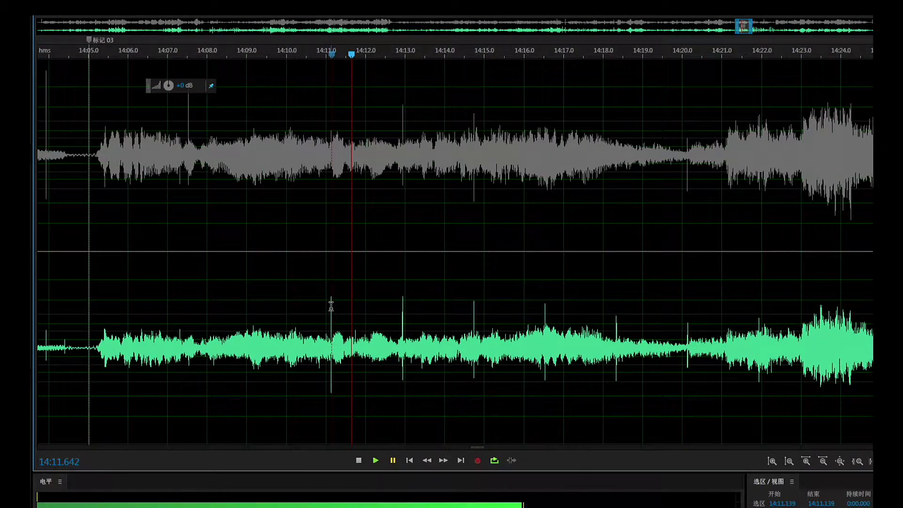
click(331, 307)
drag(331, 308, 331, 308)
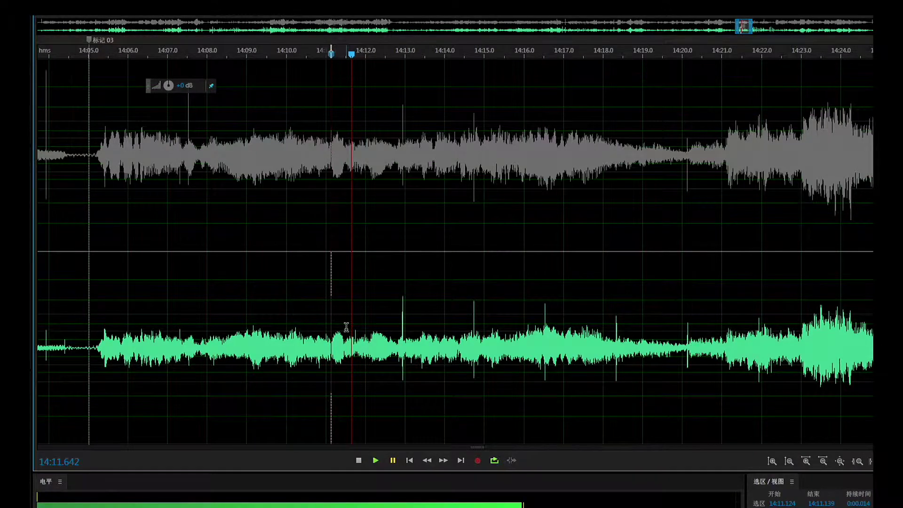
Step: Play the lower channel from about 14:07.95 to compare the healed section with the untreated clicks
double_click(211, 302)
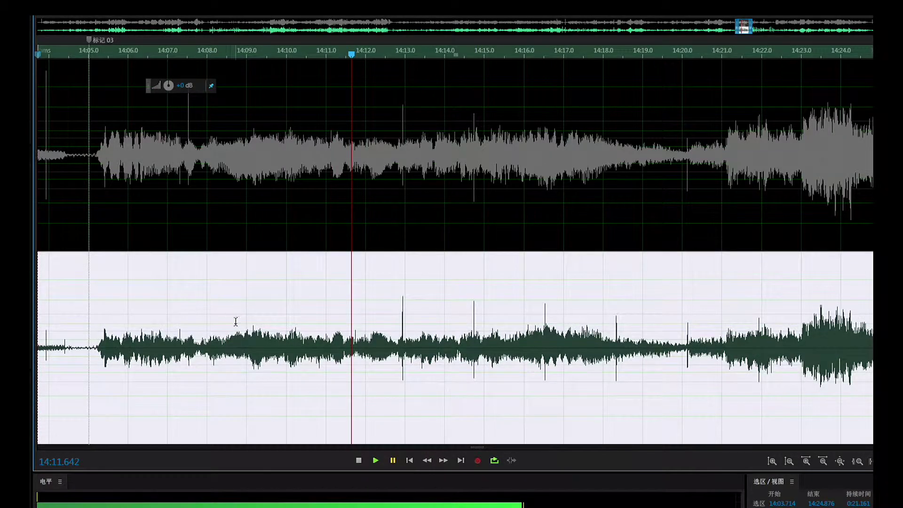
click(204, 268)
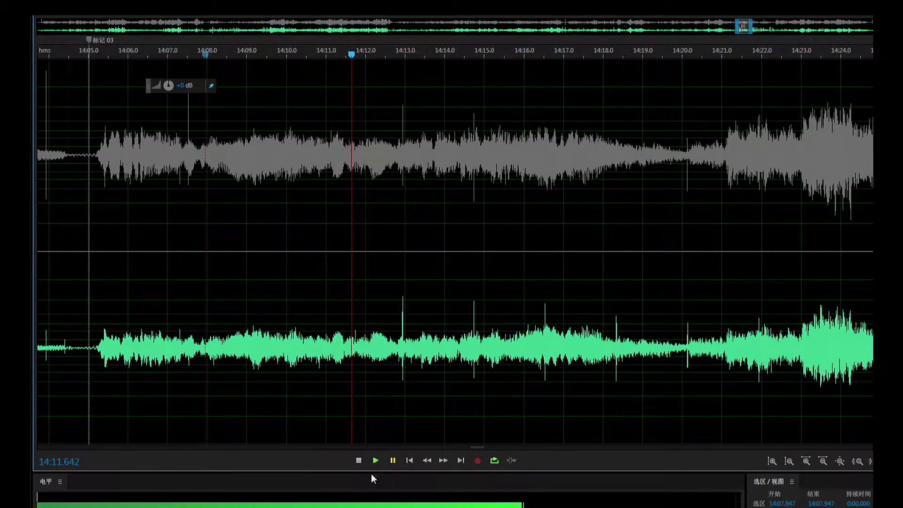
click(380, 461)
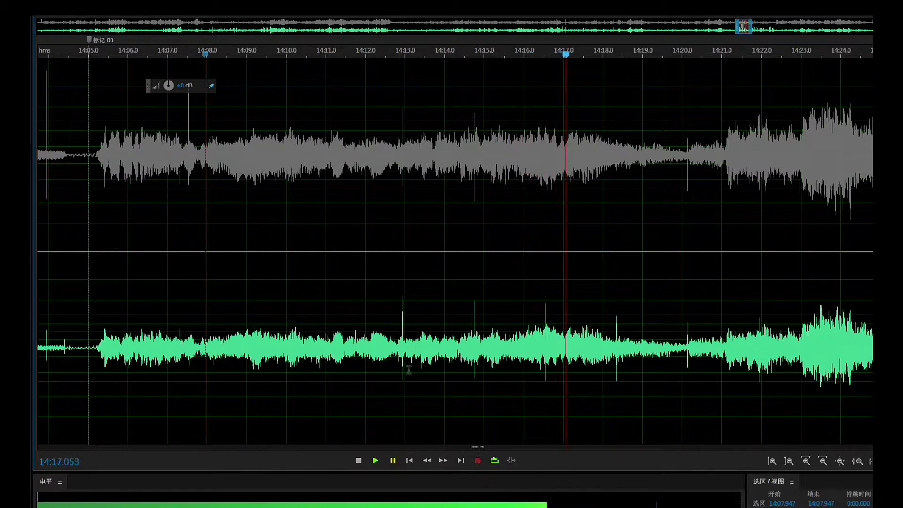
Step: Use Auto Heal on the lower-channel clicks at about 14:12.92 and 14:14.73
drag(403, 314, 401, 319)
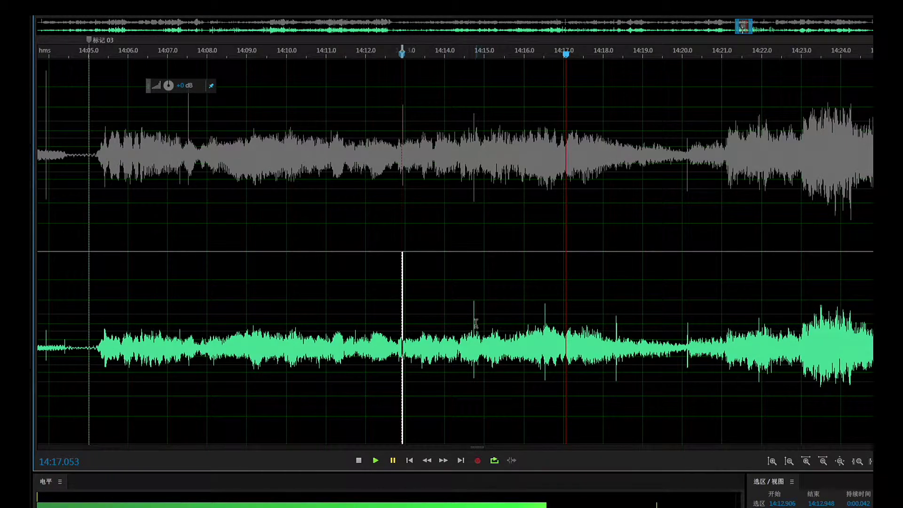
click(475, 323)
drag(474, 324, 473, 322)
key(ctrl+u)
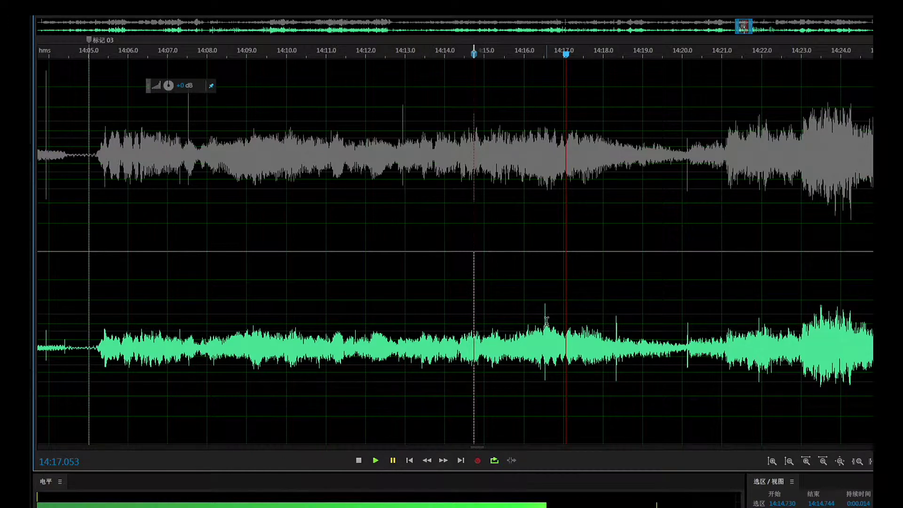
Step: Use Auto Heal on the lower-channel clicks at about 14:16.53 and 14:18.33, including the residual spike, and clear the selection
click(546, 321)
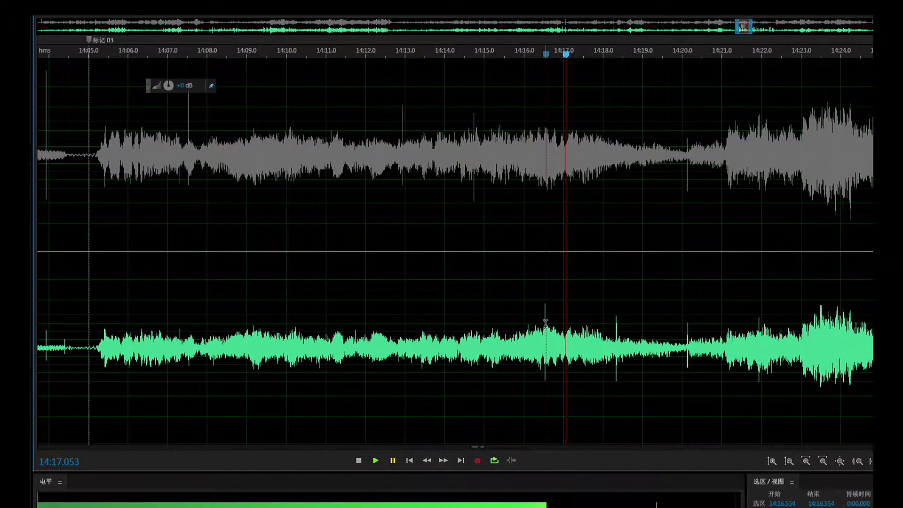
drag(545, 322, 544, 331)
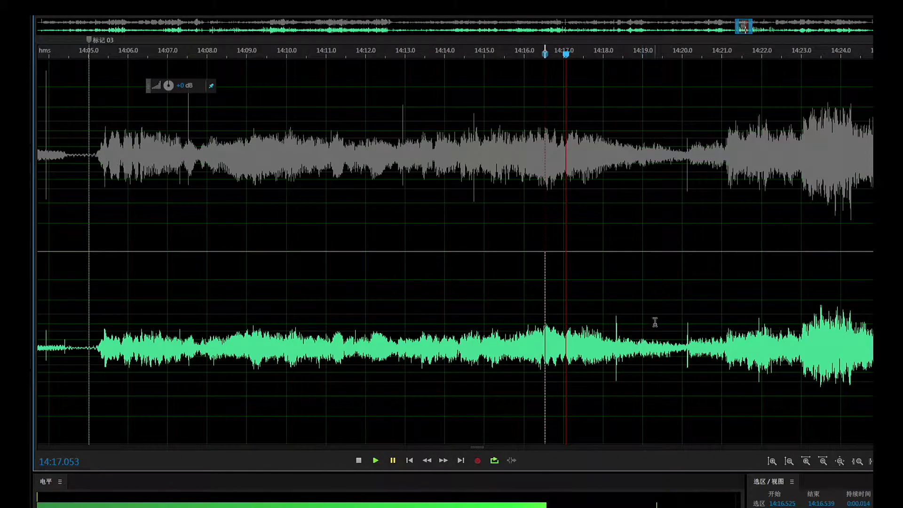
drag(616, 336, 616, 336)
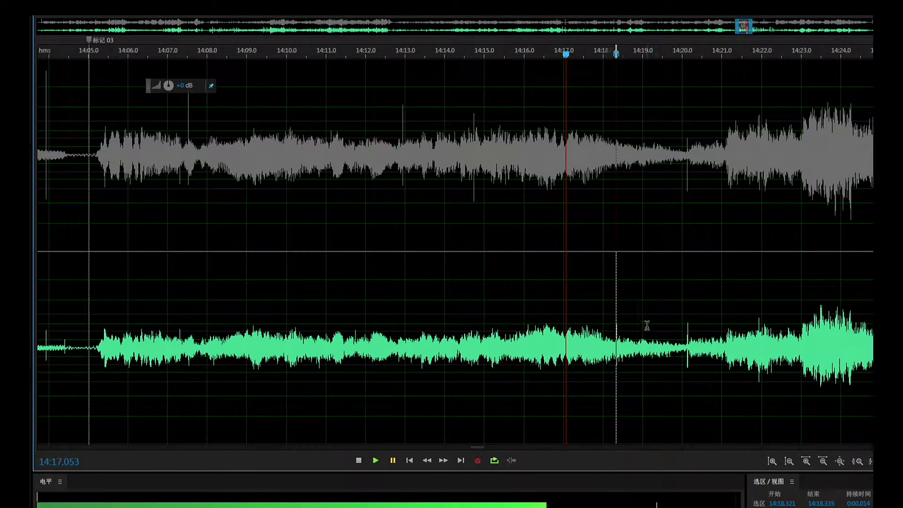
click(608, 312)
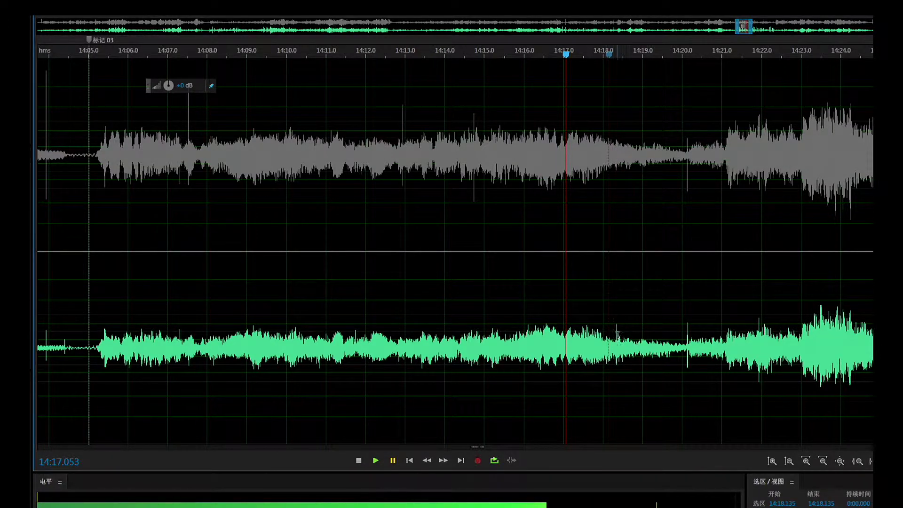
click(617, 334)
drag(615, 341, 617, 351)
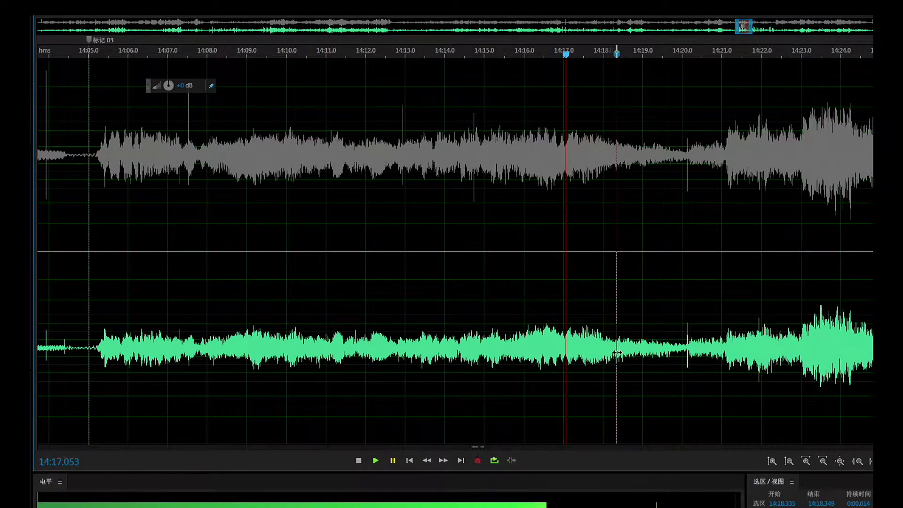
click(482, 269)
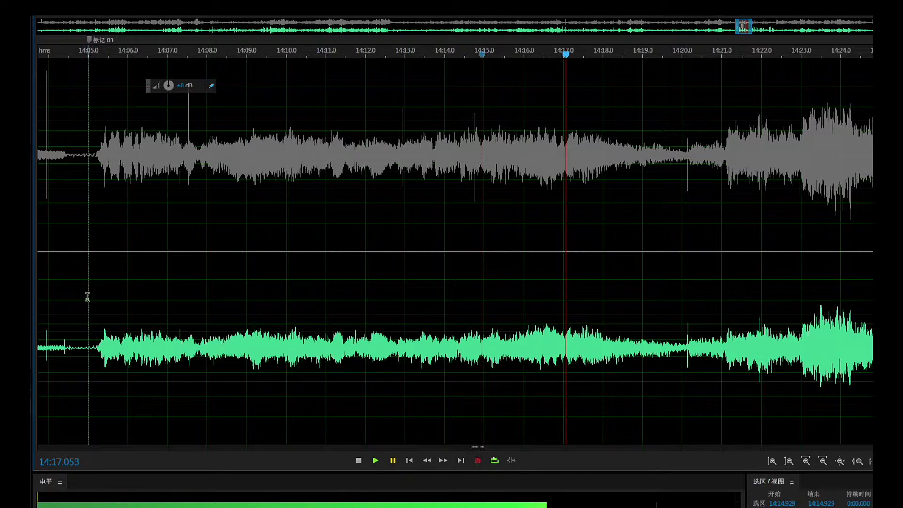
Step: Play the healed lower channel from about 14:04.97 and make the upper channel the only active one
click(374, 458)
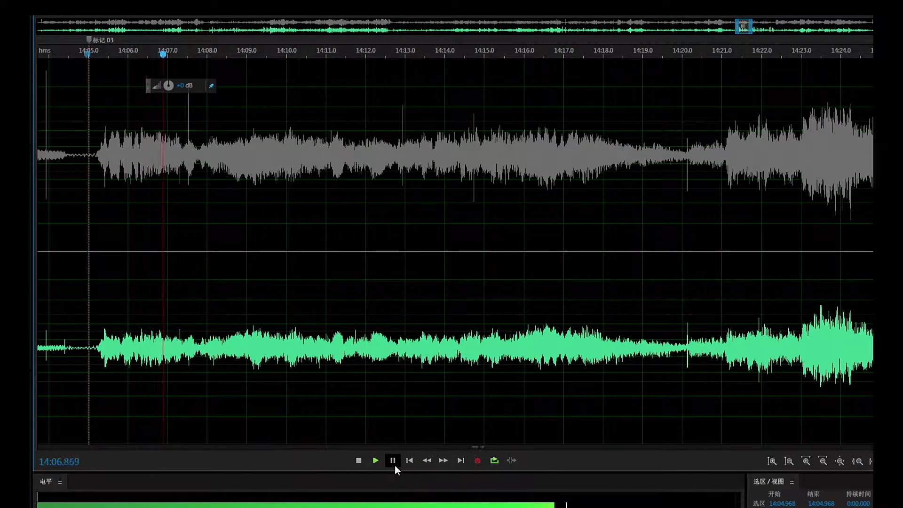
click(393, 462)
key(shift+Up)
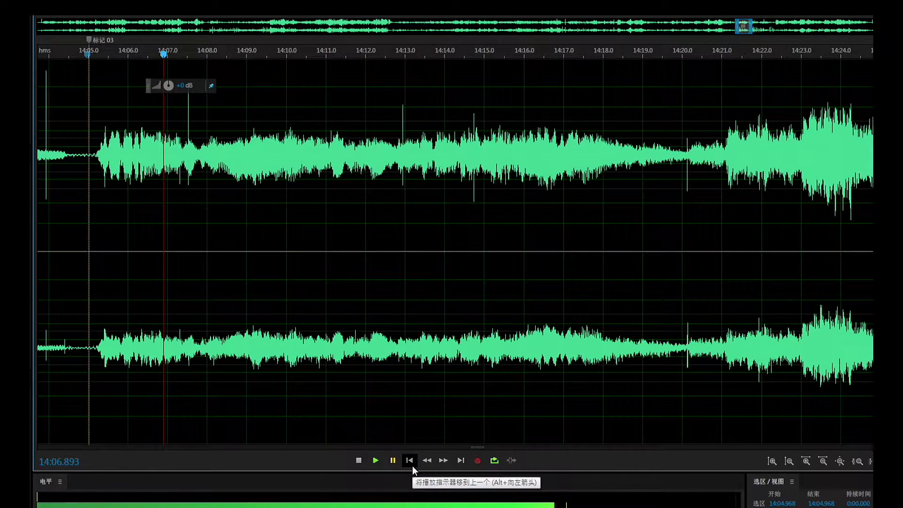
key(shift+Down)
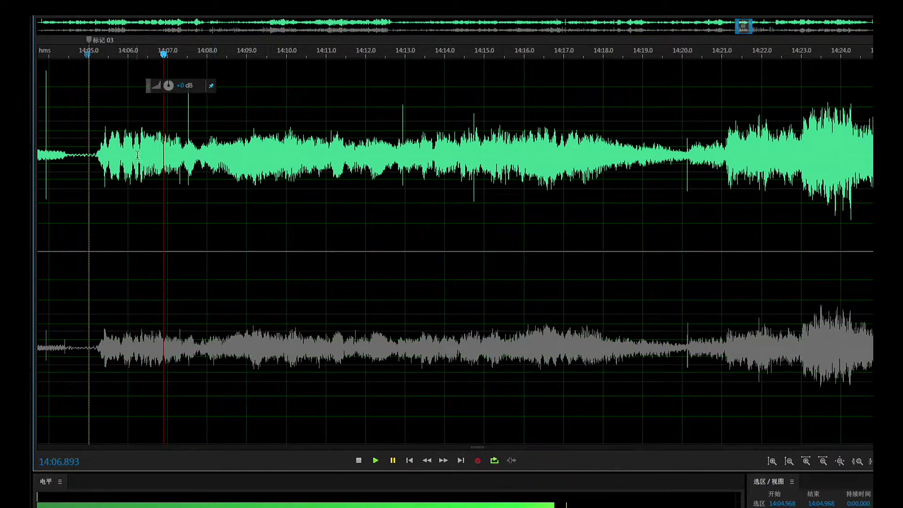
Step: Play the upper channel from about 14:07.06 and use Auto Heal on its click at about 14:07.53
click(375, 460)
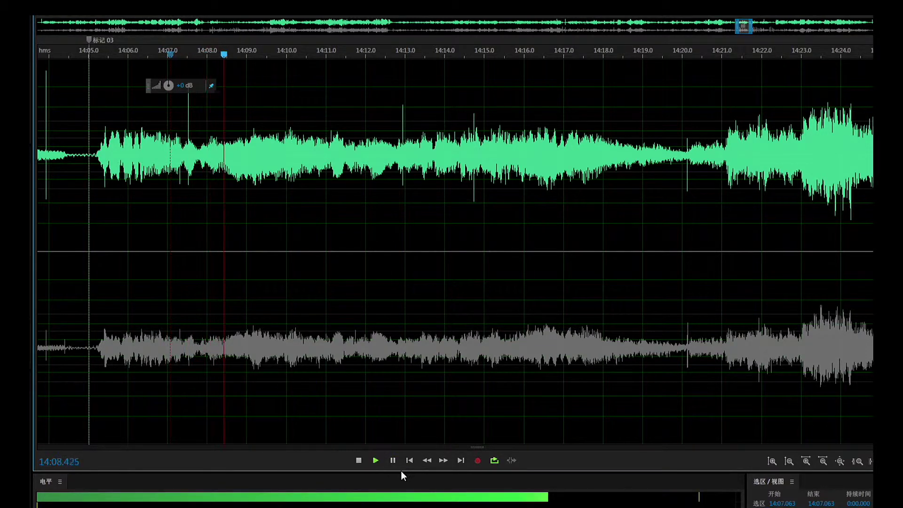
click(393, 460)
drag(189, 124, 188, 127)
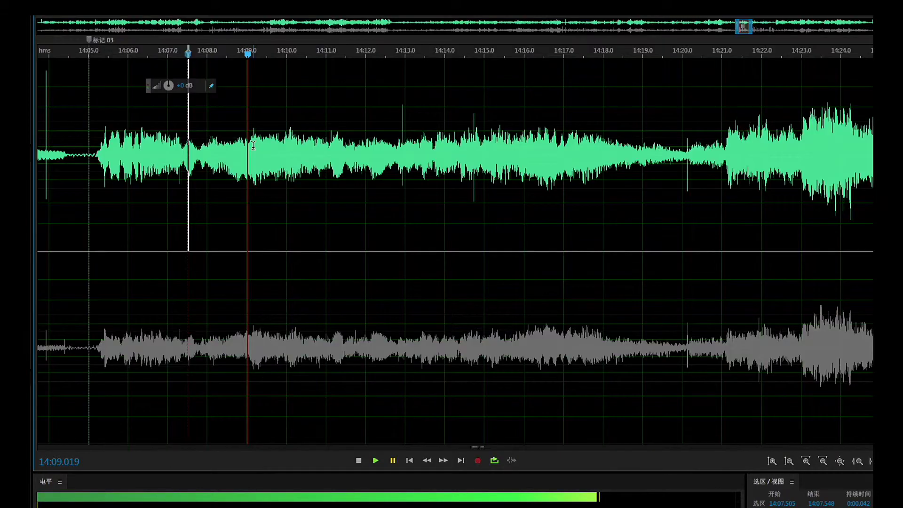
Step: Play the upper channel from about 14:12.86 and use Auto Heal on its click at about 14:12.94
click(399, 124)
click(375, 460)
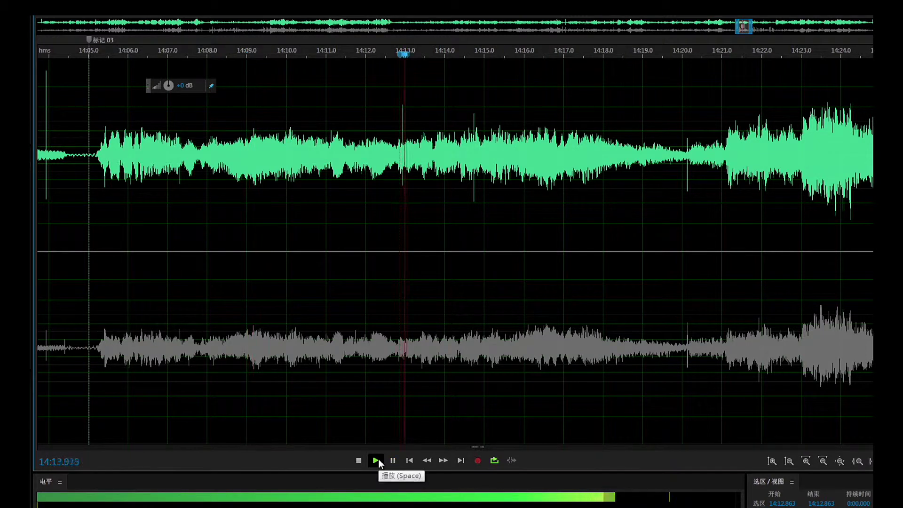
click(376, 460)
click(380, 459)
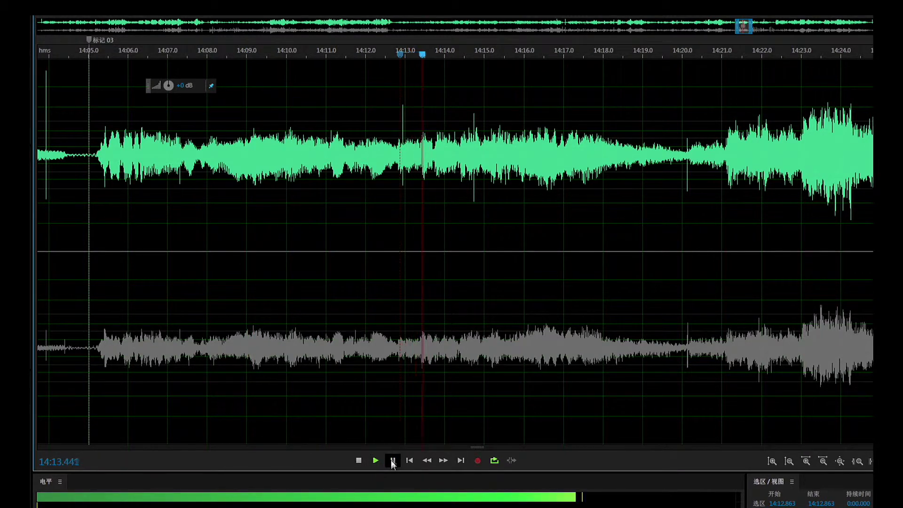
double_click(403, 125)
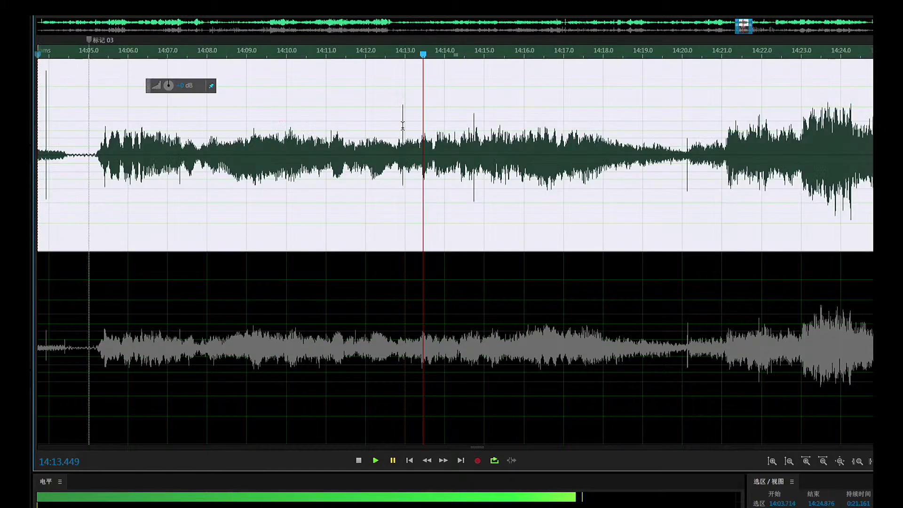
click(397, 189)
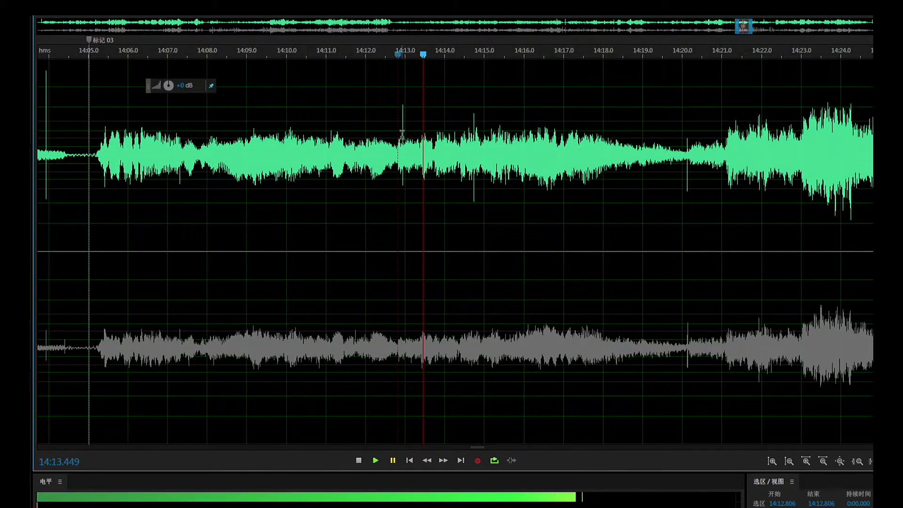
mouse_move(403, 130)
mouse_down()
mouse_move(395, 131)
mouse_move(403, 130)
mouse_up()
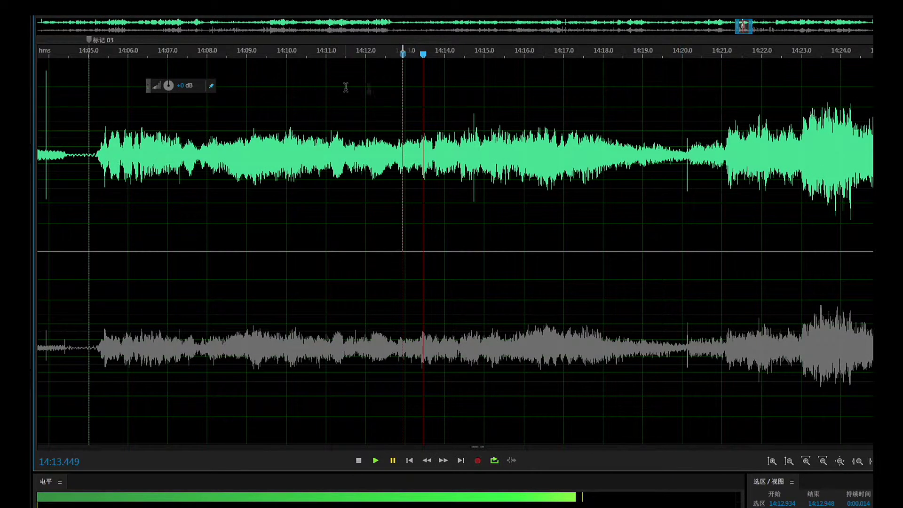
Step: Play the upper channel from about 14:12.81 to check the healed passage
click(397, 122)
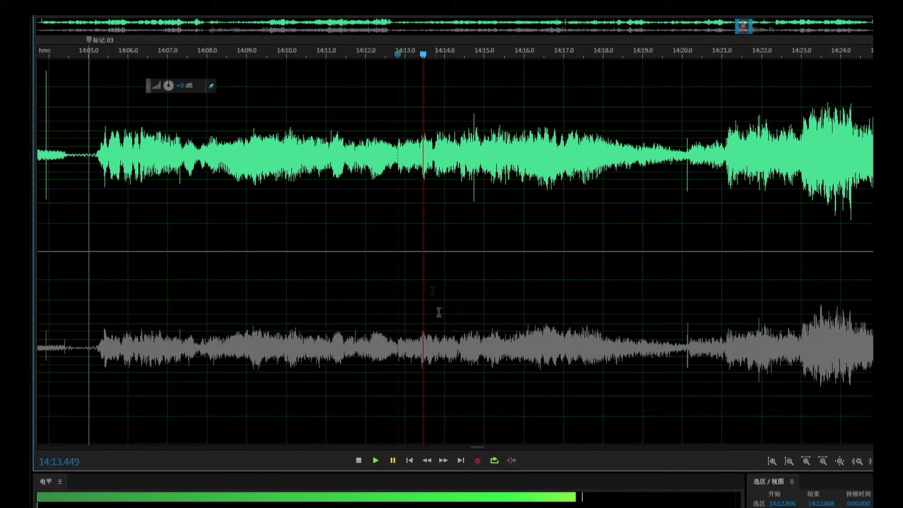
click(376, 460)
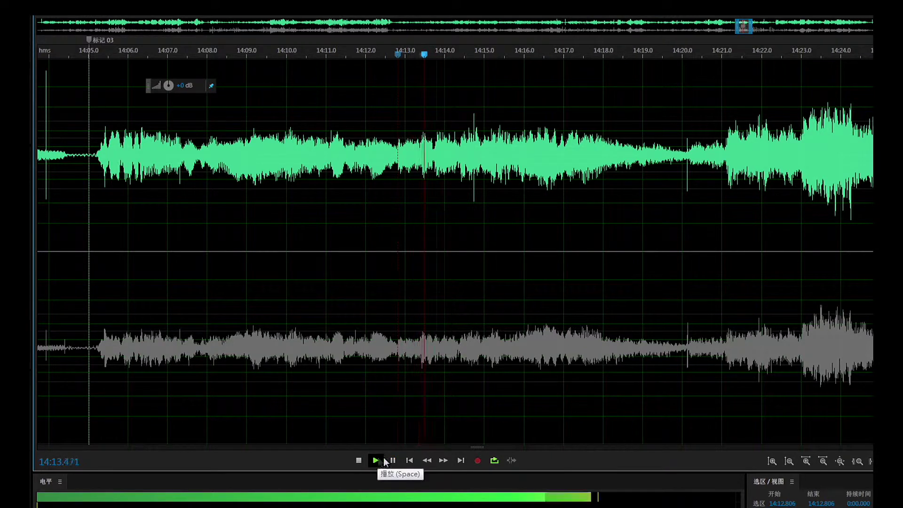
click(393, 460)
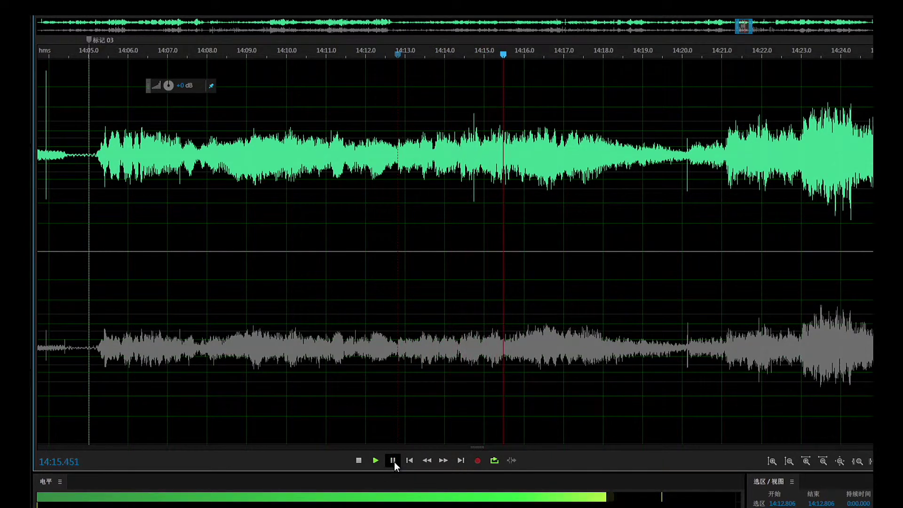
Step: Play the upper channel from about 14:14.20 and use Auto Heal on its click at about 14:14.74
click(454, 105)
click(374, 462)
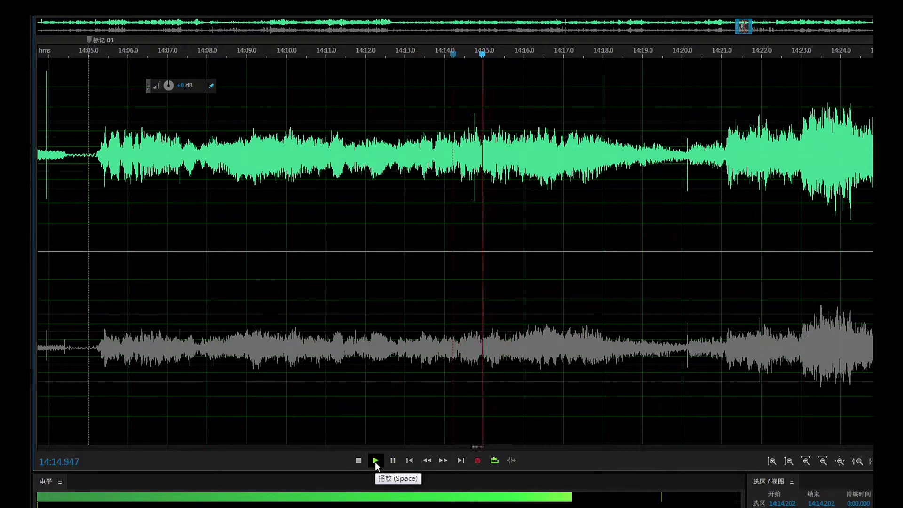
click(374, 461)
click(394, 461)
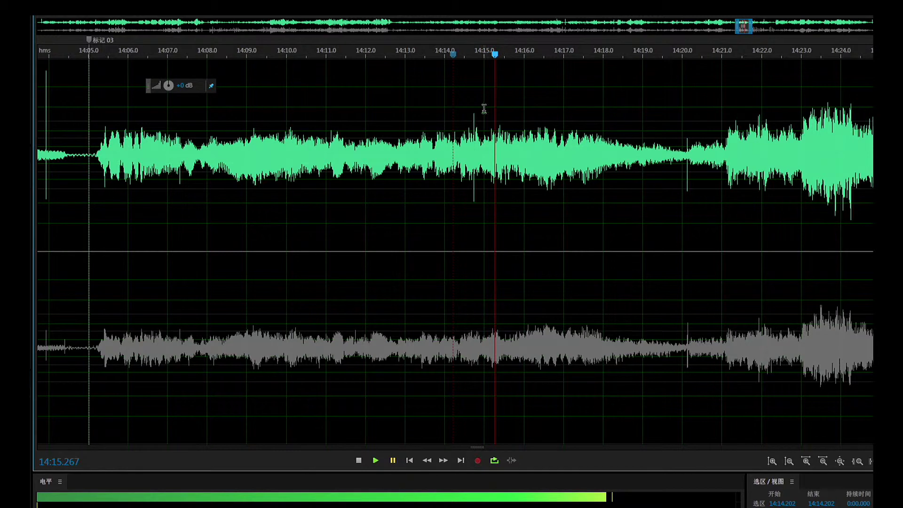
click(474, 130)
click(473, 131)
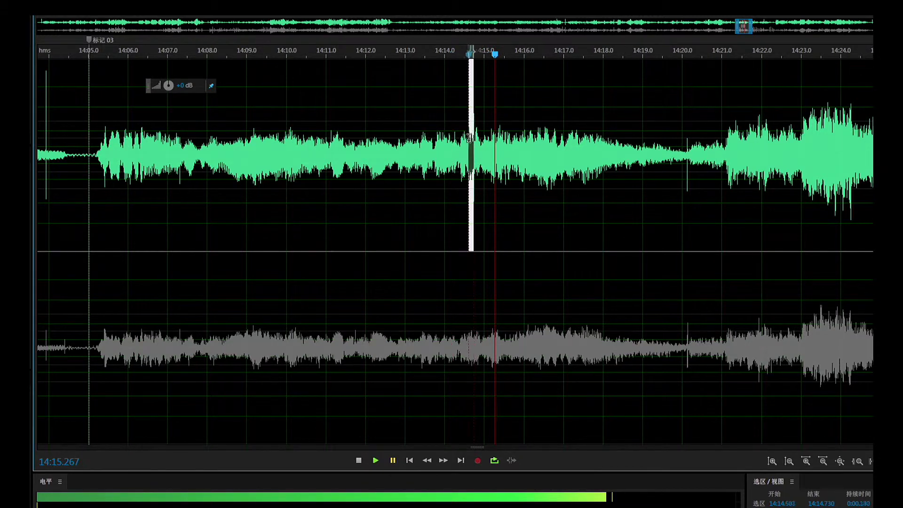
drag(473, 131, 474, 131)
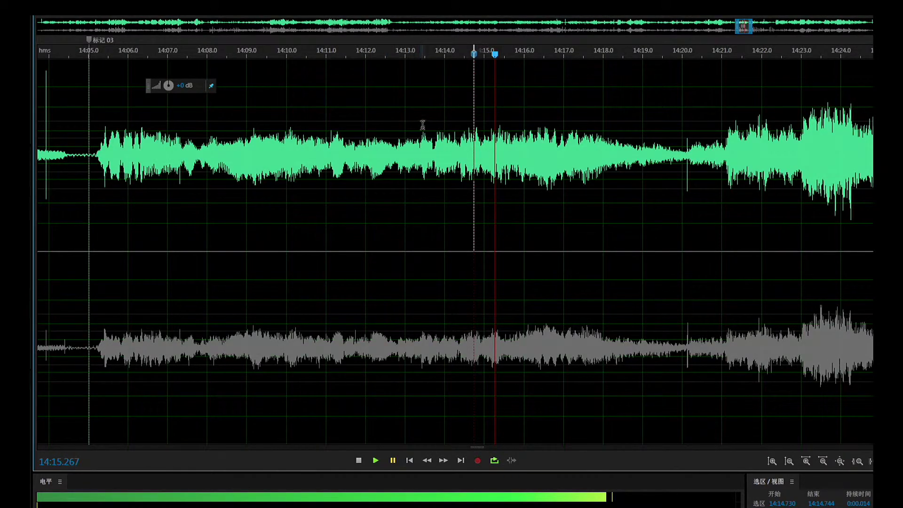
Step: Play the upper channel from about 14:13.28 to check the latest heal
click(416, 110)
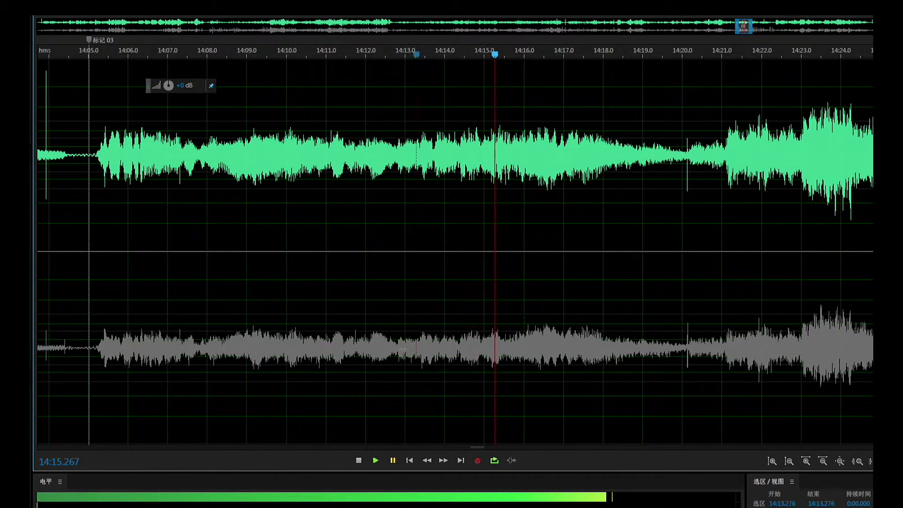
click(376, 460)
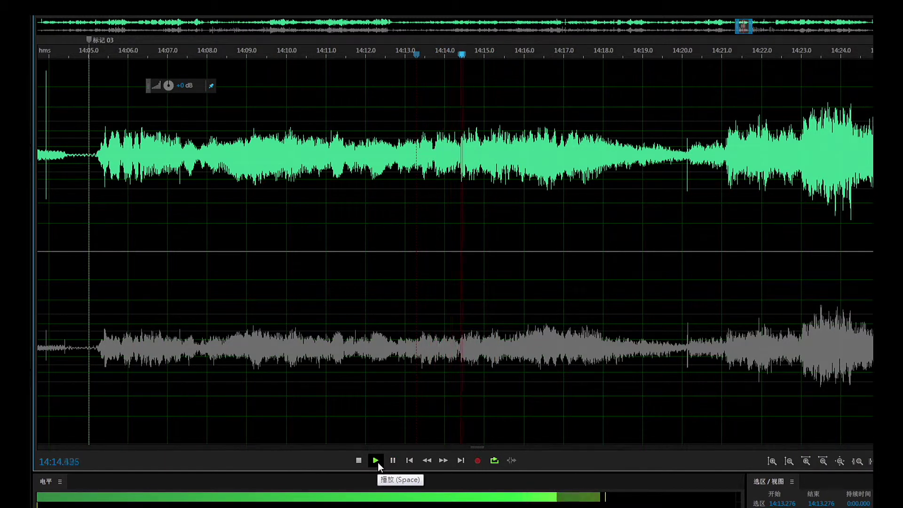
click(394, 461)
Step: Play both channels together from marker 标记 03 to review the repair, and return the playhead to the marker
click(88, 229)
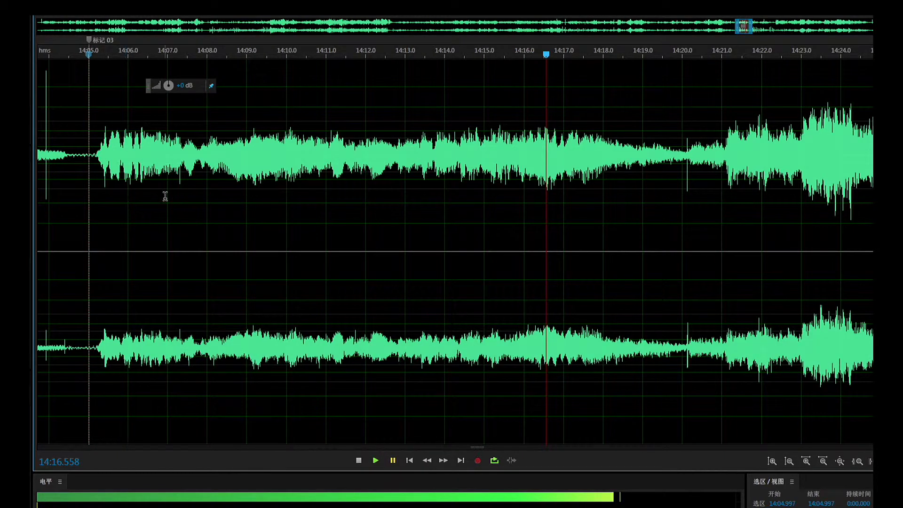
click(376, 460)
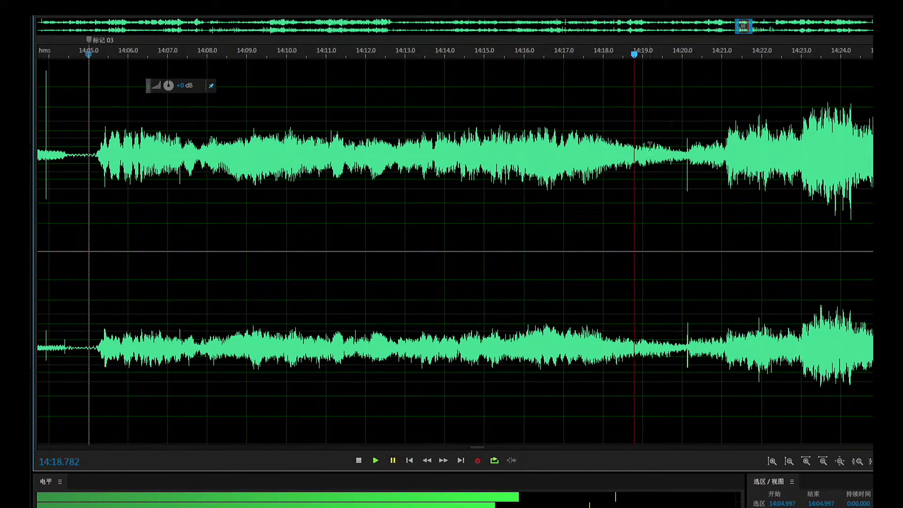
drag(632, 58, 89, 134)
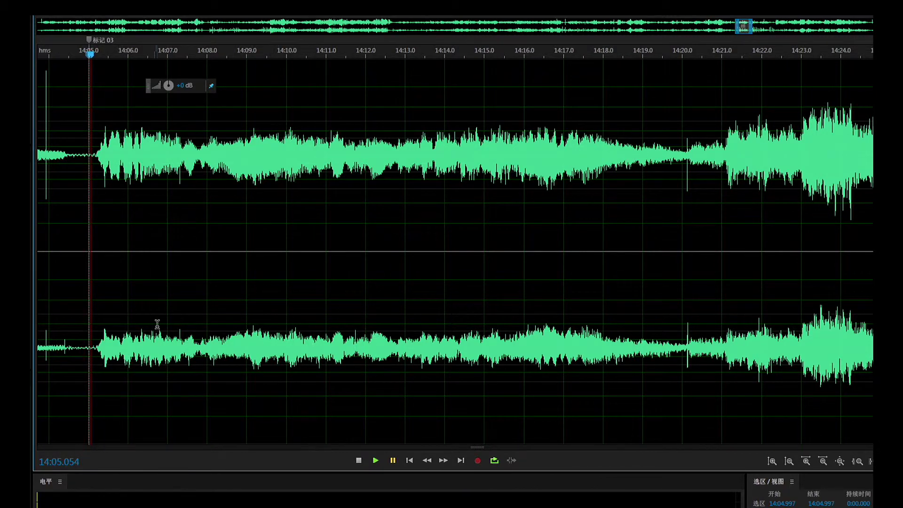
Step: Place the cursor at about 14:07.35 and magnify the waveform to examine the spikes closely in both channels
click(182, 339)
scroll(719, 42, up, 10)
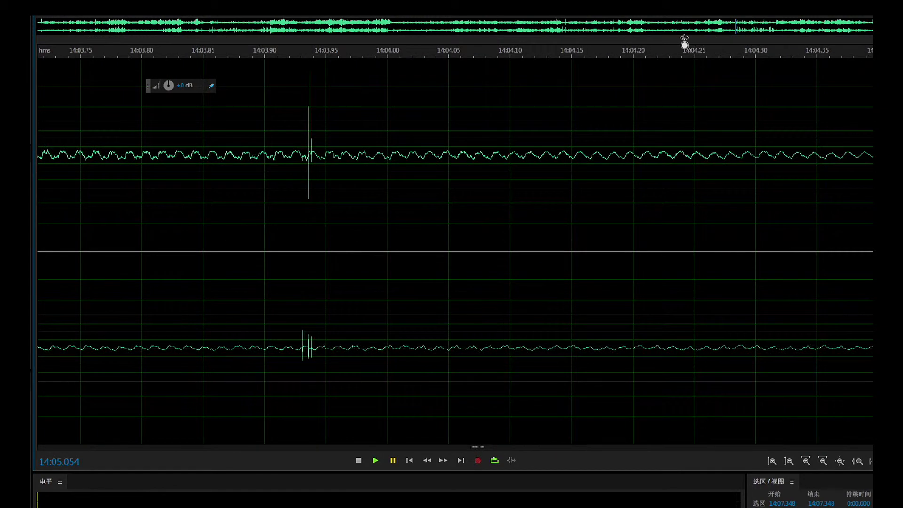